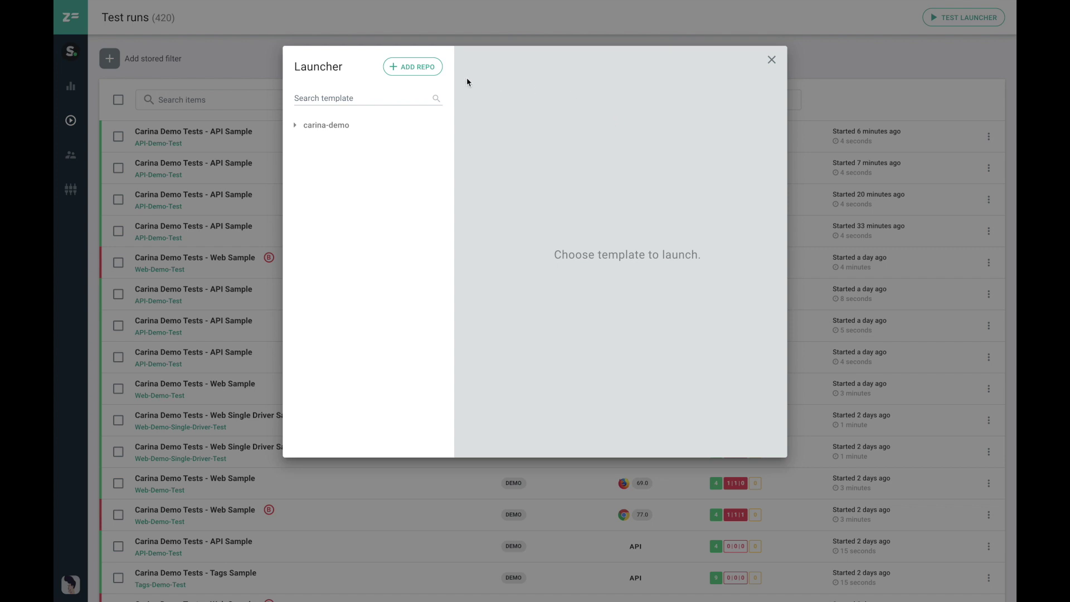
# - Add the demo repository from the personal organization to the launcher
pyautogui.click(396, 67)
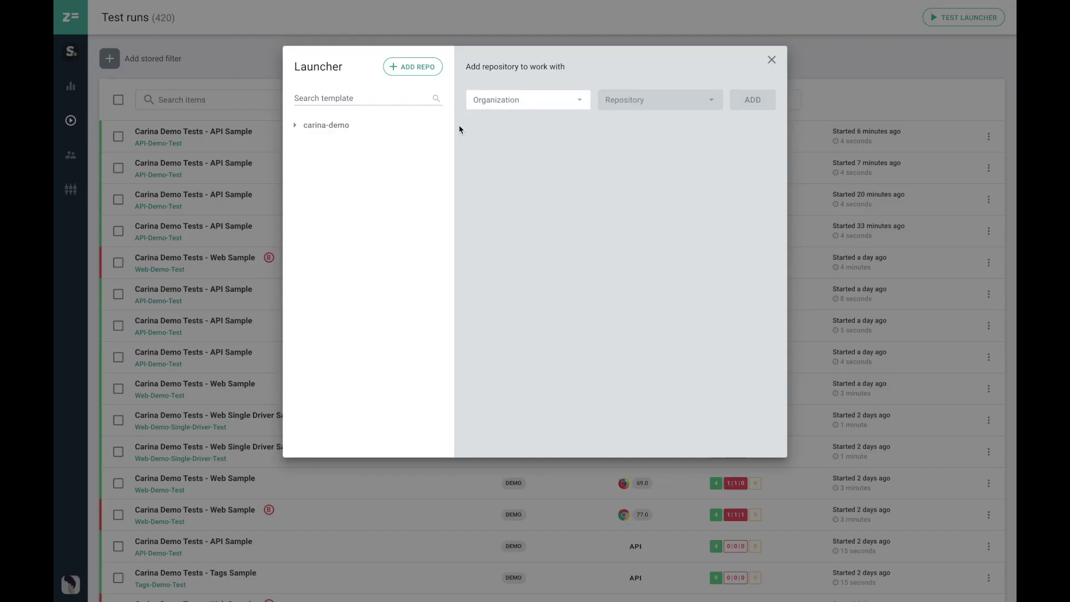
pyautogui.click(491, 106)
pyautogui.click(493, 127)
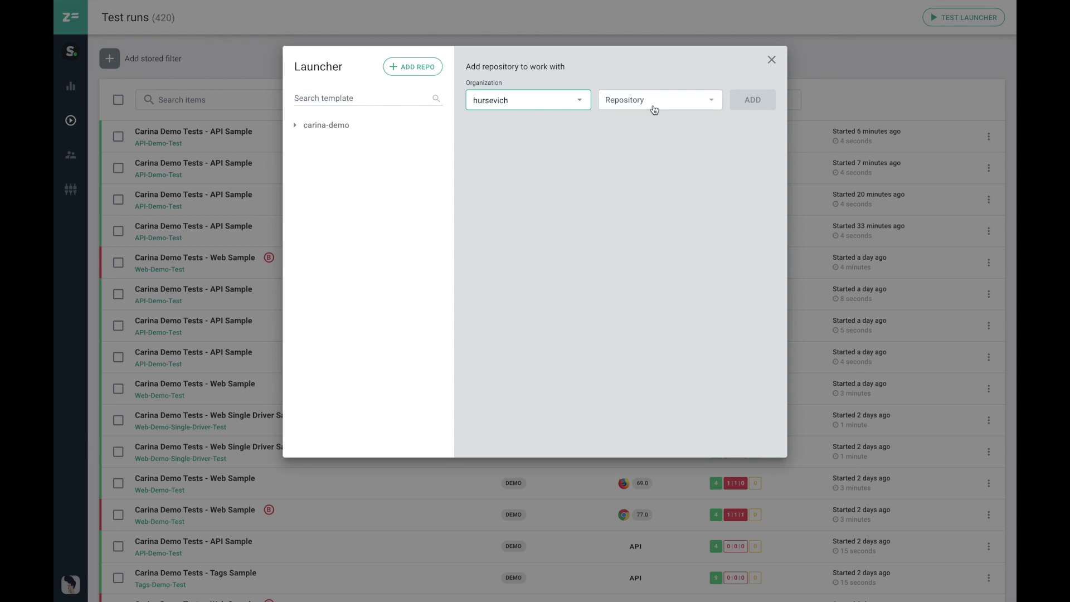
pyautogui.click(654, 105)
pyautogui.click(632, 181)
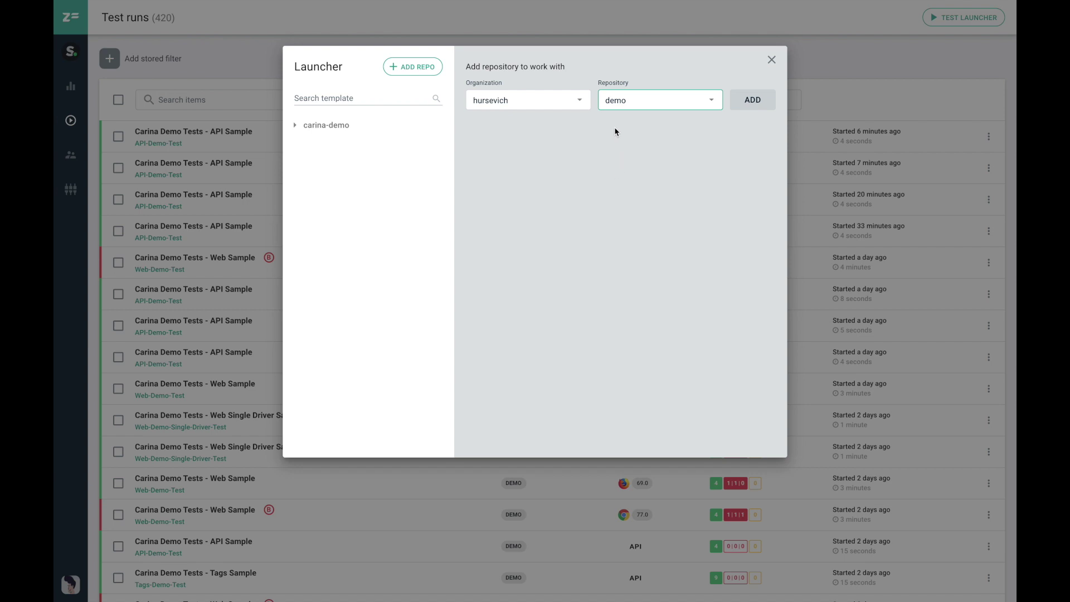
pyautogui.click(769, 106)
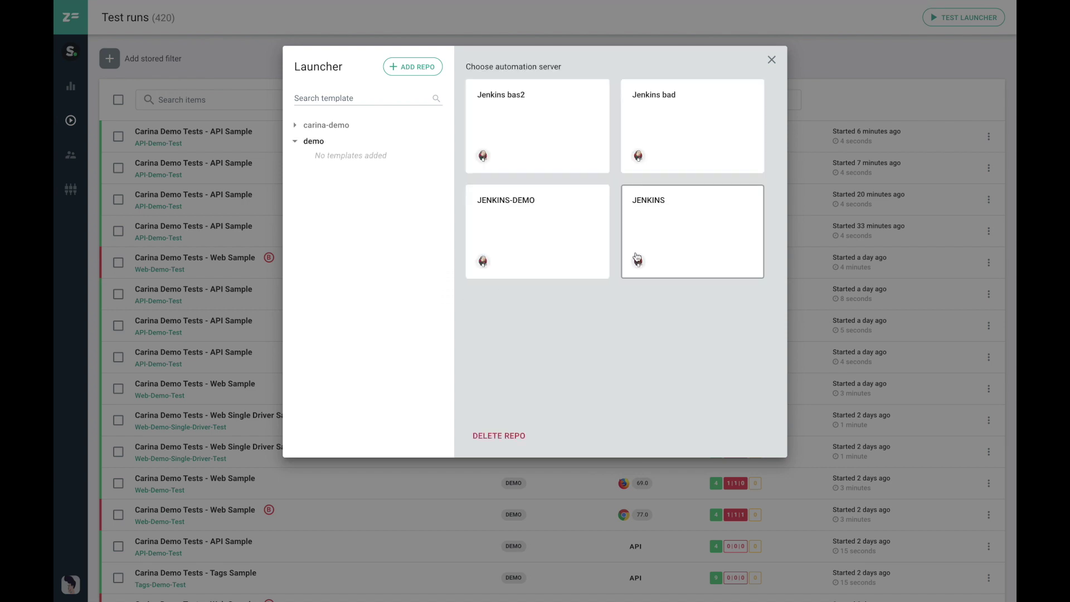
# - Choose JENKINS as the demo repository's automation server and scan its master branch for templates
pyautogui.click(679, 244)
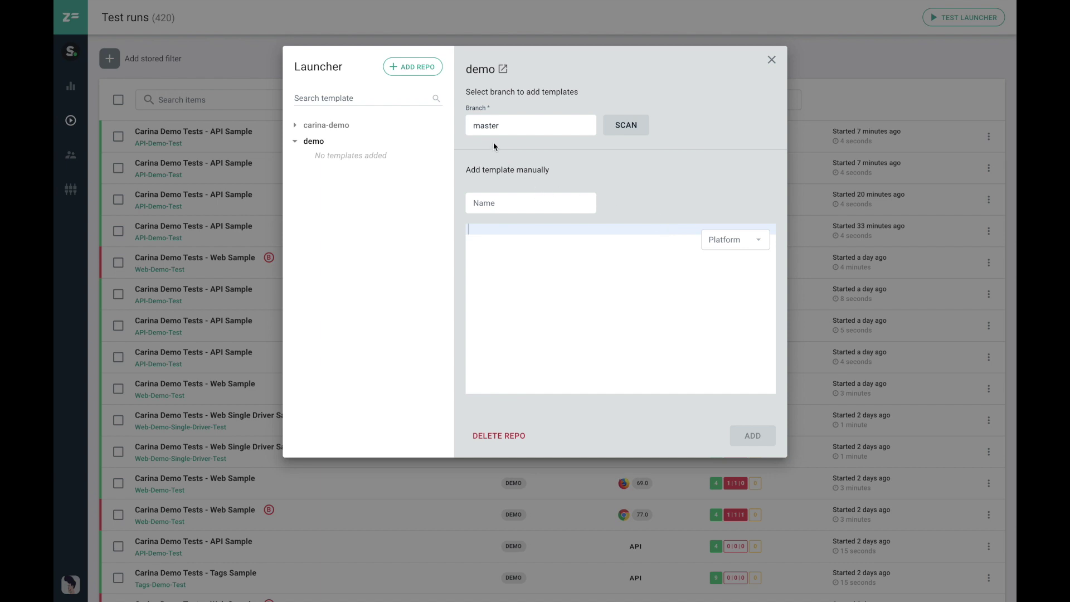
pyautogui.doubleClick(491, 126)
pyautogui.click(634, 135)
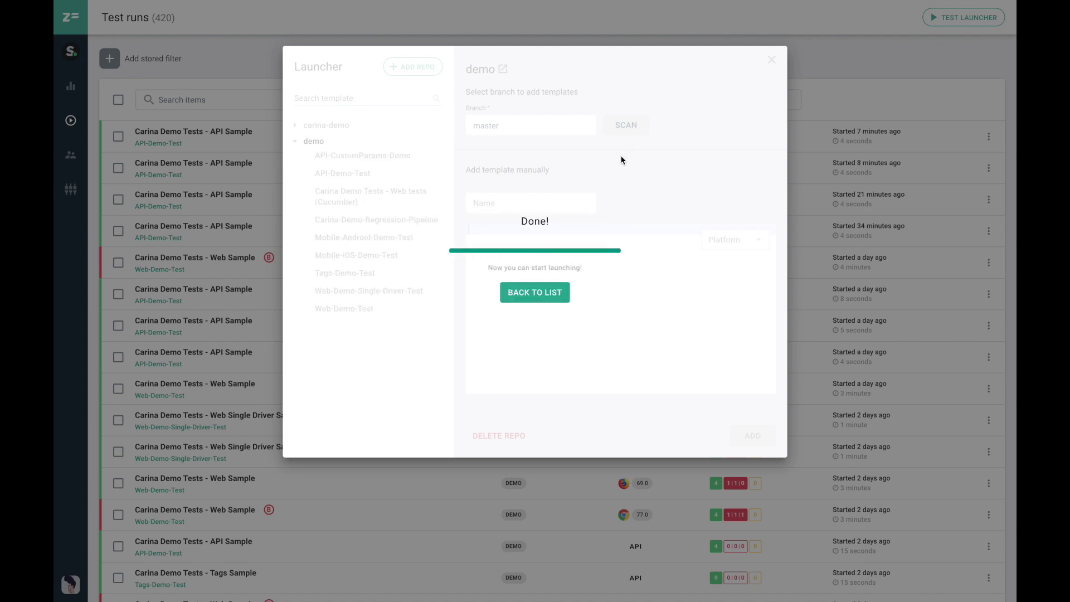
pyautogui.click(530, 290)
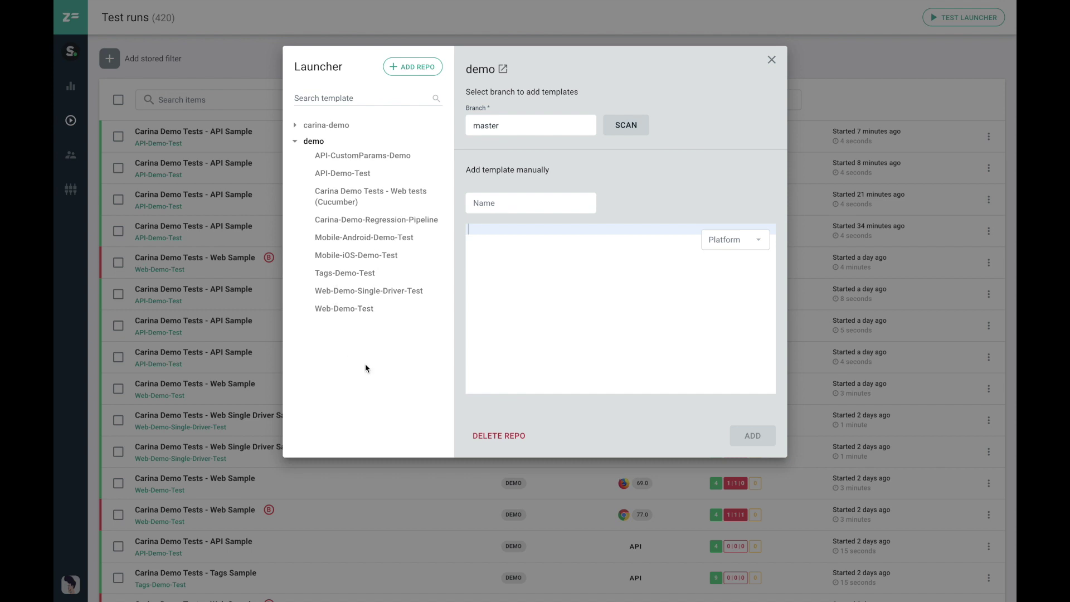
# - Open the Web-Demo-Test template and choose the Web platform with Firefox version 68.0
pyautogui.click(344, 309)
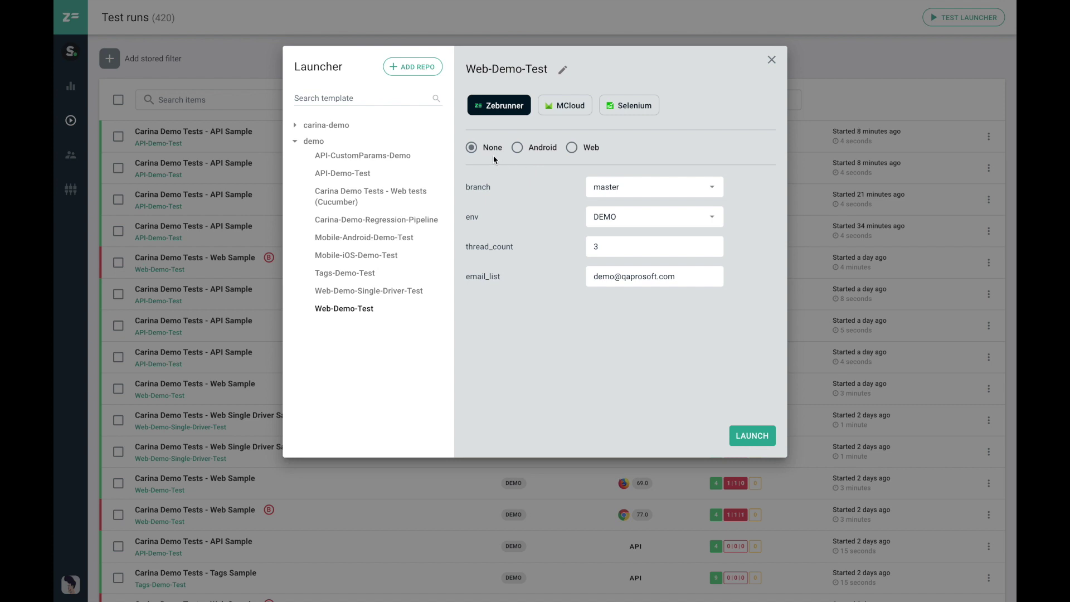
pyautogui.click(572, 148)
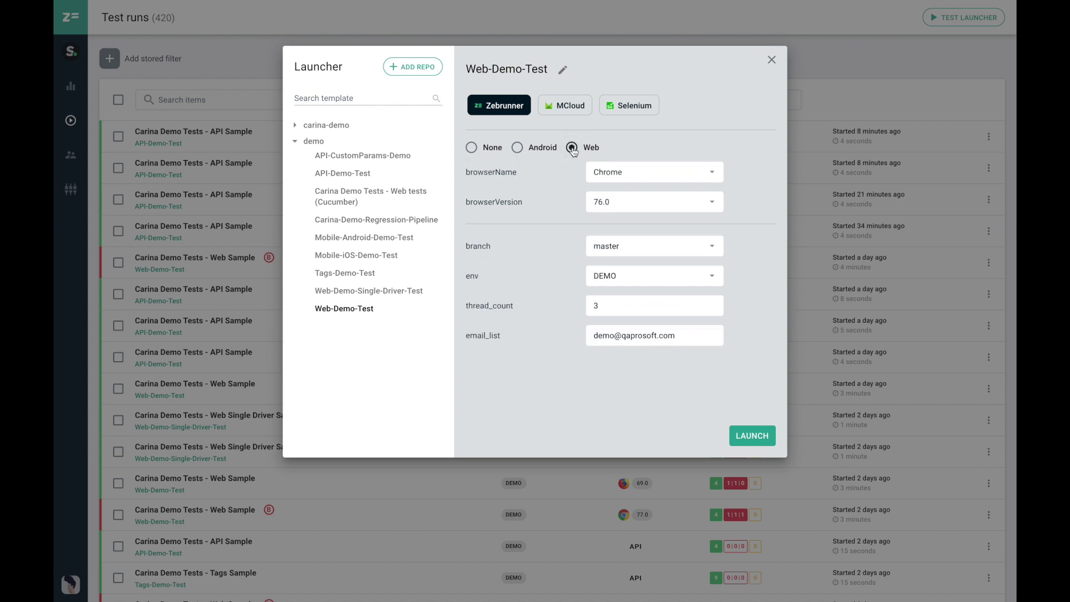
pyautogui.click(691, 176)
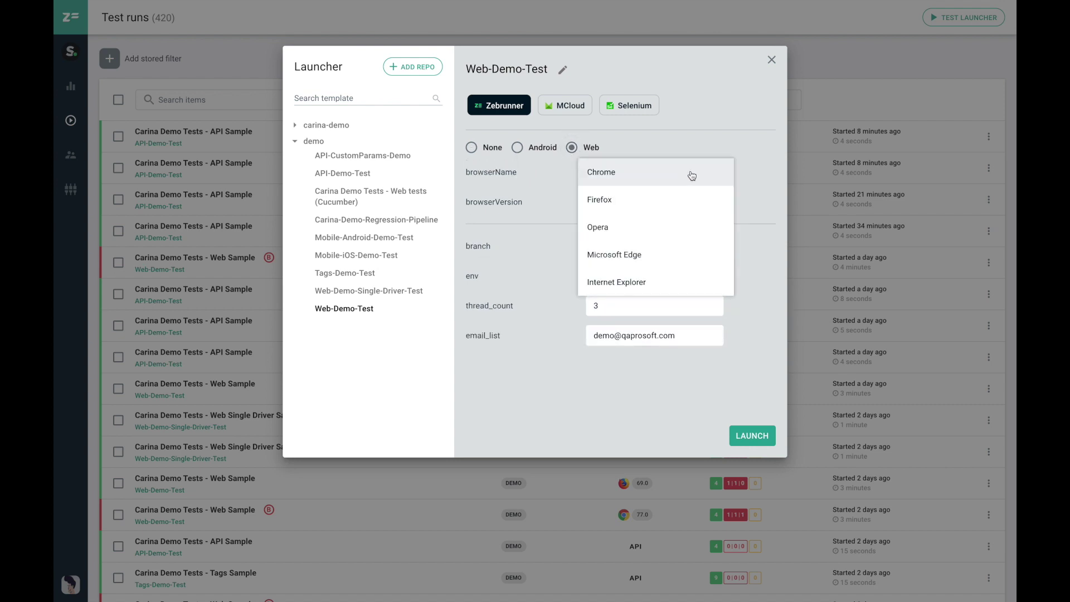
pyautogui.click(717, 202)
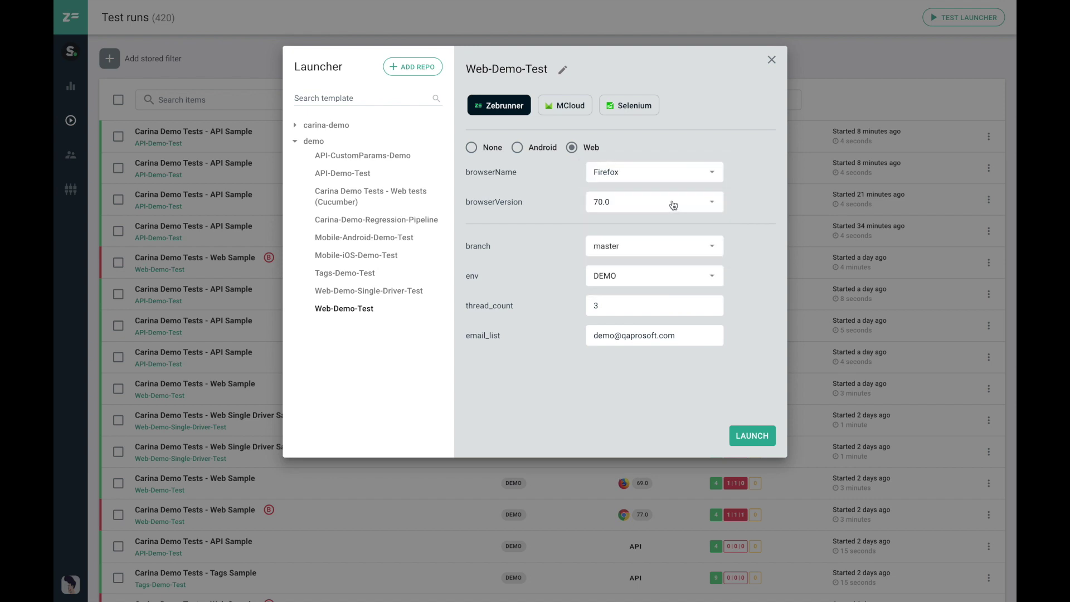
pyautogui.click(672, 204)
pyautogui.click(596, 258)
# - Add a "key" parameter with the value "value" to the Web-Demo-Test template's JSON and save it
pyautogui.click(562, 72)
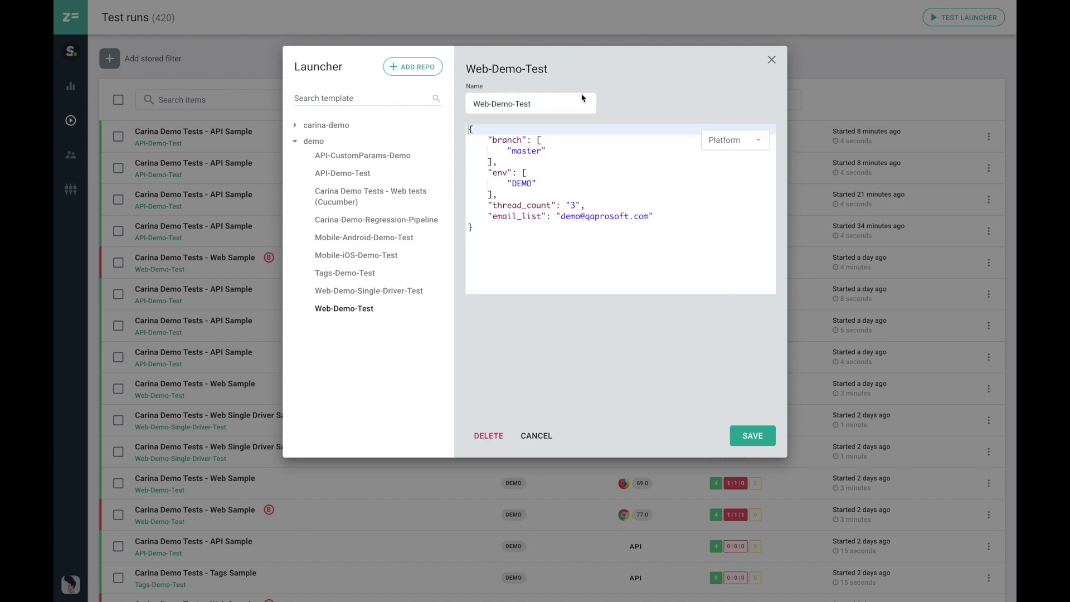
pyautogui.click(663, 217)
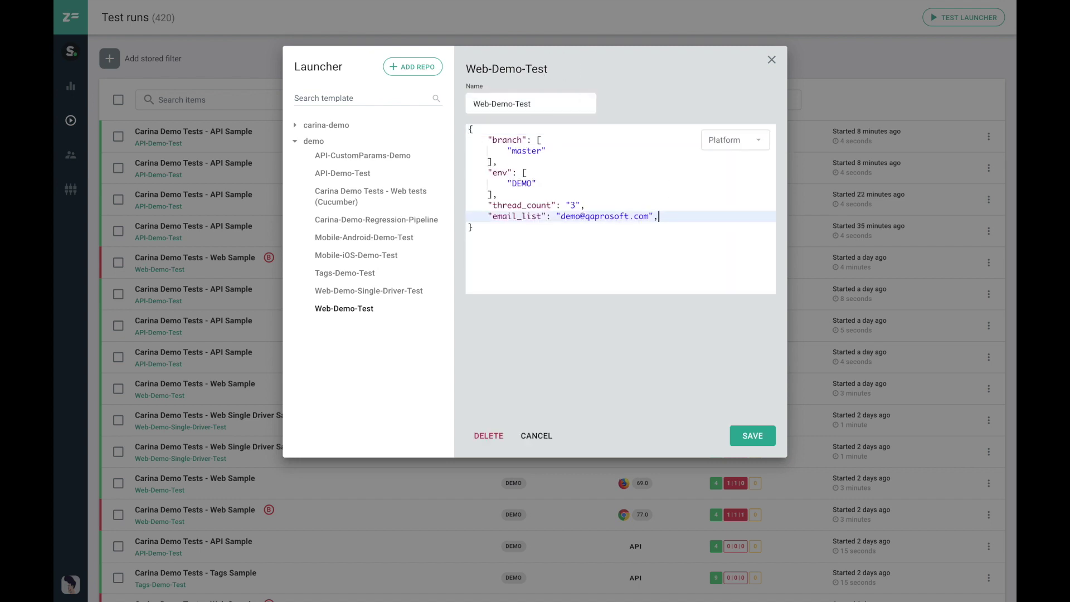
pyautogui.press('Return')
pyautogui.write('""')
pyautogui.write('key":')
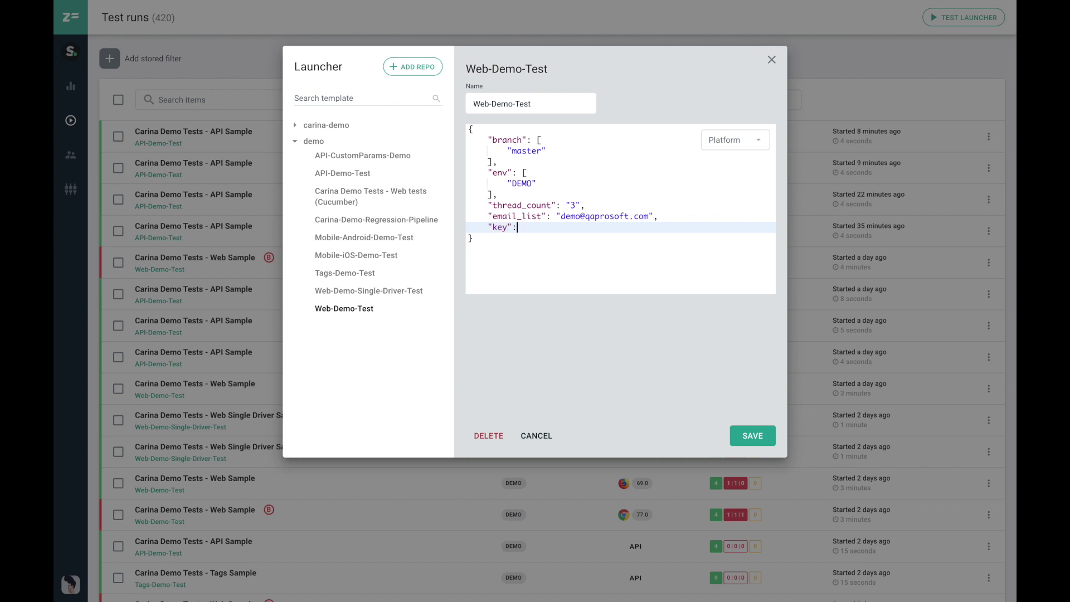
pyautogui.write('value')
pyautogui.click(750, 433)
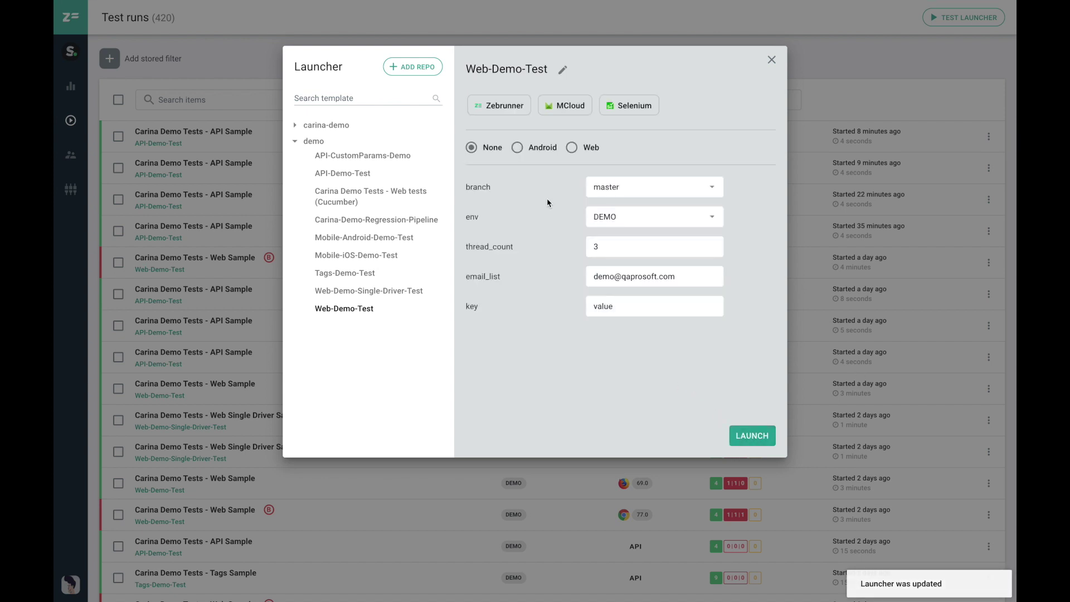
# - Launch Web-Demo-Test on the Zebrunner provider with the Web platform, using Chrome 76.0
pyautogui.click(501, 108)
pyautogui.click(572, 149)
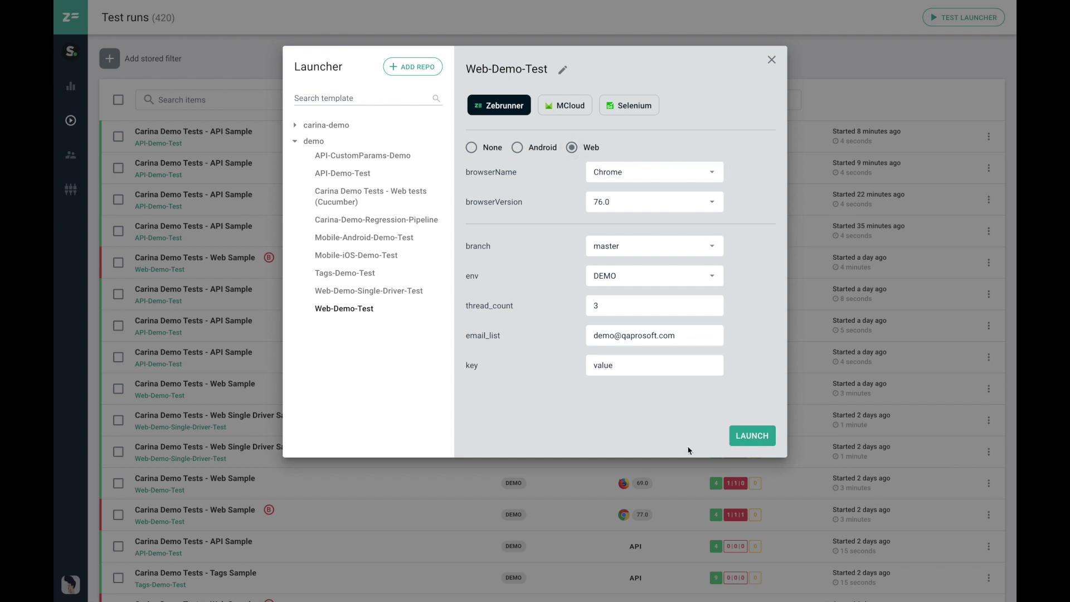
pyautogui.click(756, 439)
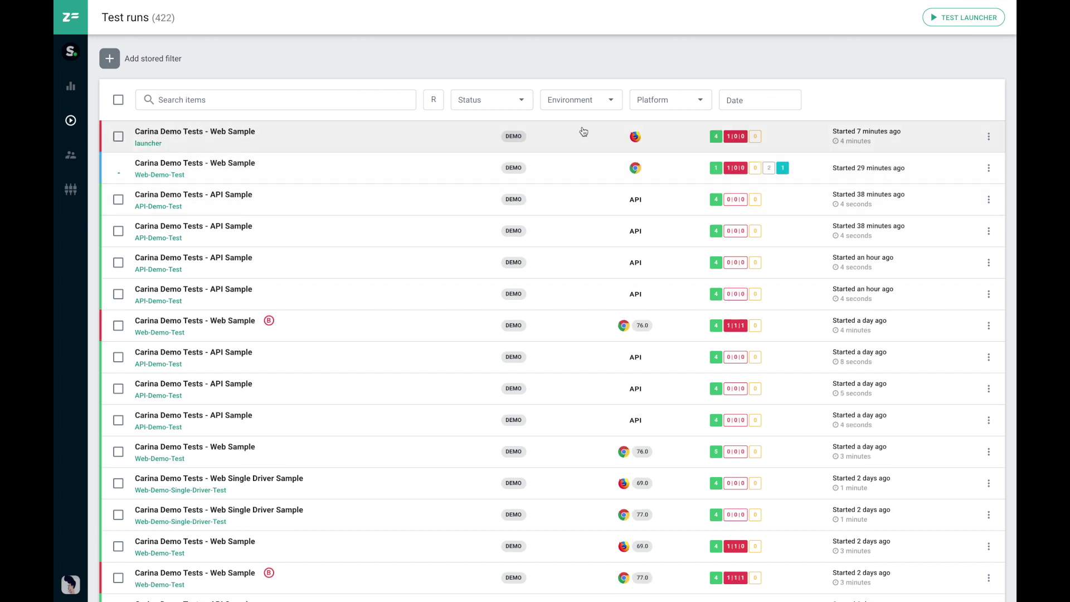
# - In the demo repository's settings, name a manual template "Carina Web Demo" and fill it with the Web platform preset
pyautogui.click(970, 18)
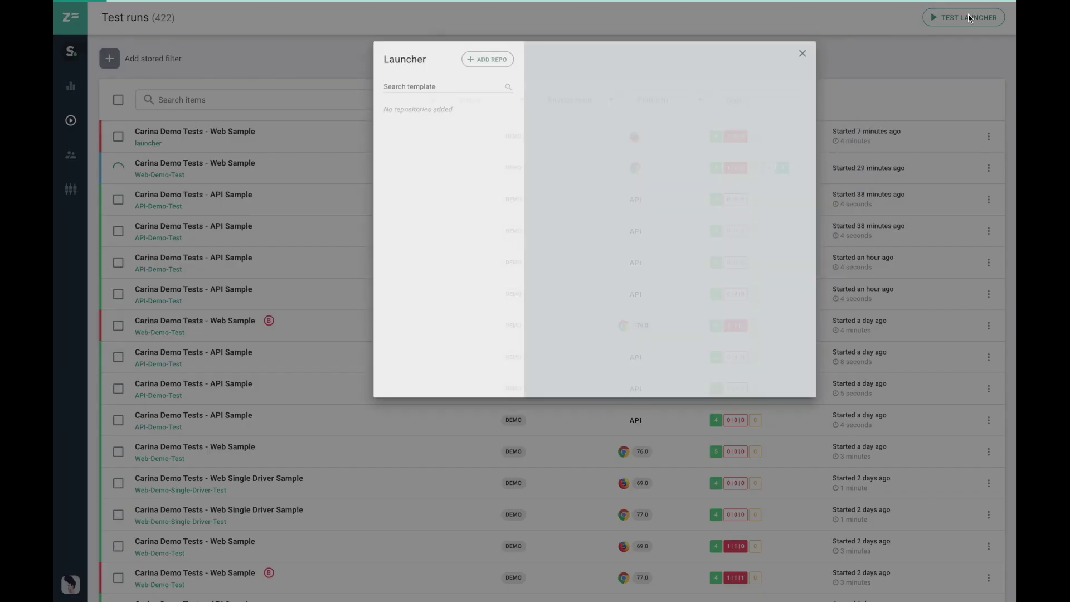
pyautogui.moveTo(312, 142)
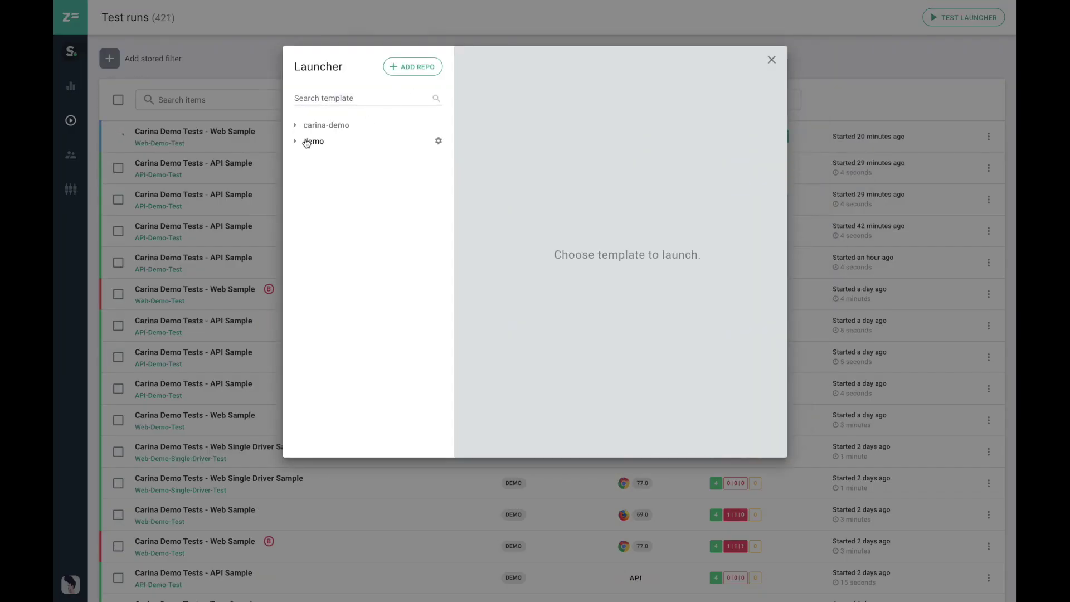
pyautogui.click(439, 143)
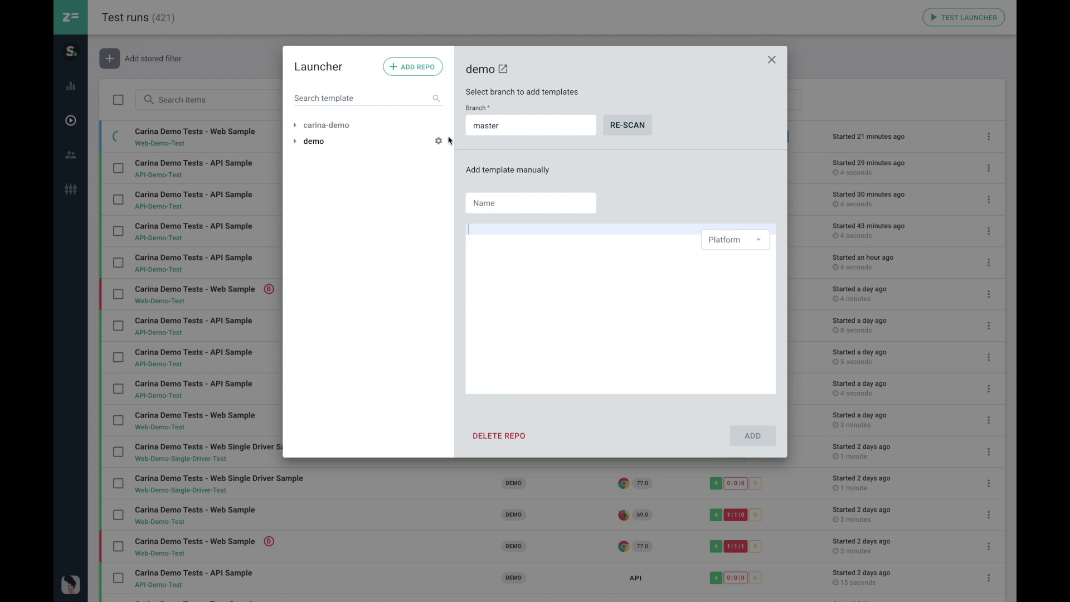
pyautogui.click(534, 204)
pyautogui.write('Carina W')
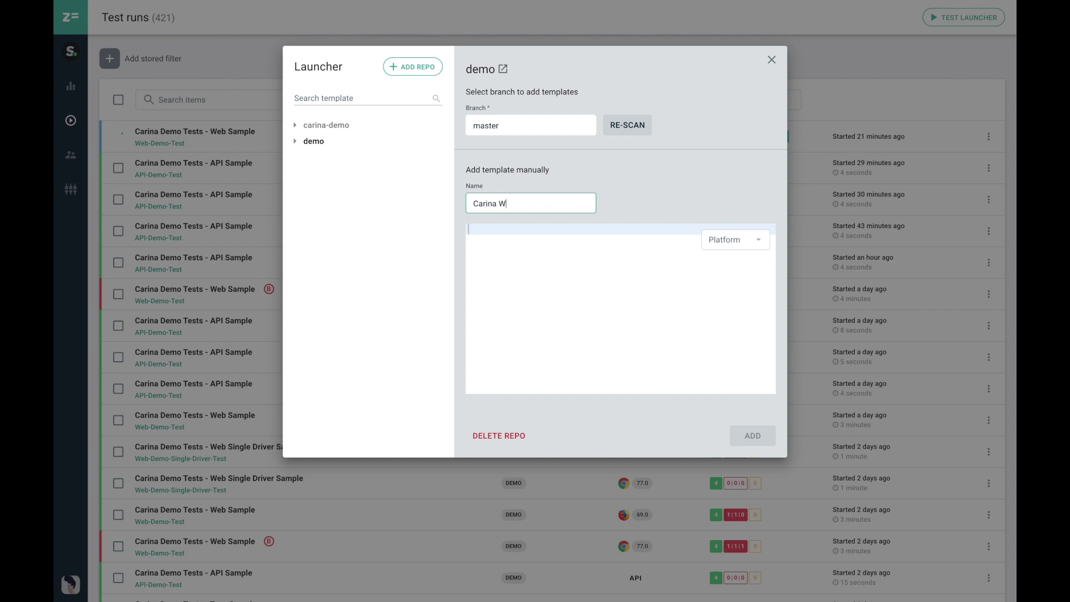
pyautogui.write('eb Demo')
pyautogui.click(738, 244)
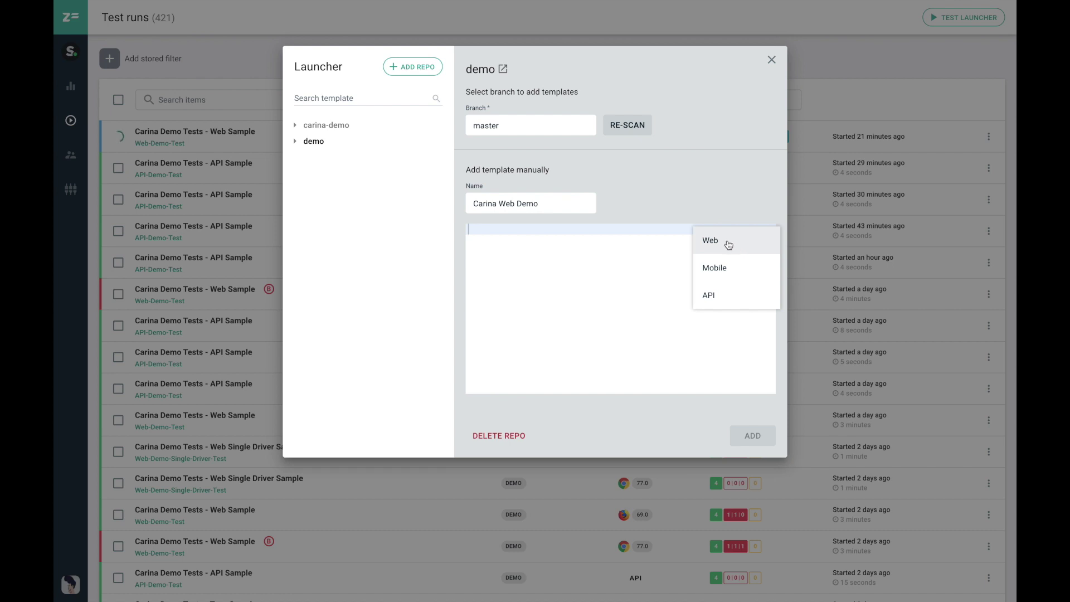
pyautogui.click(725, 241)
# - Delete the whole "browser" array from the Carina Web Demo template's JSON
pyautogui.moveTo(488, 272); pyautogui.dragTo(473, 241)
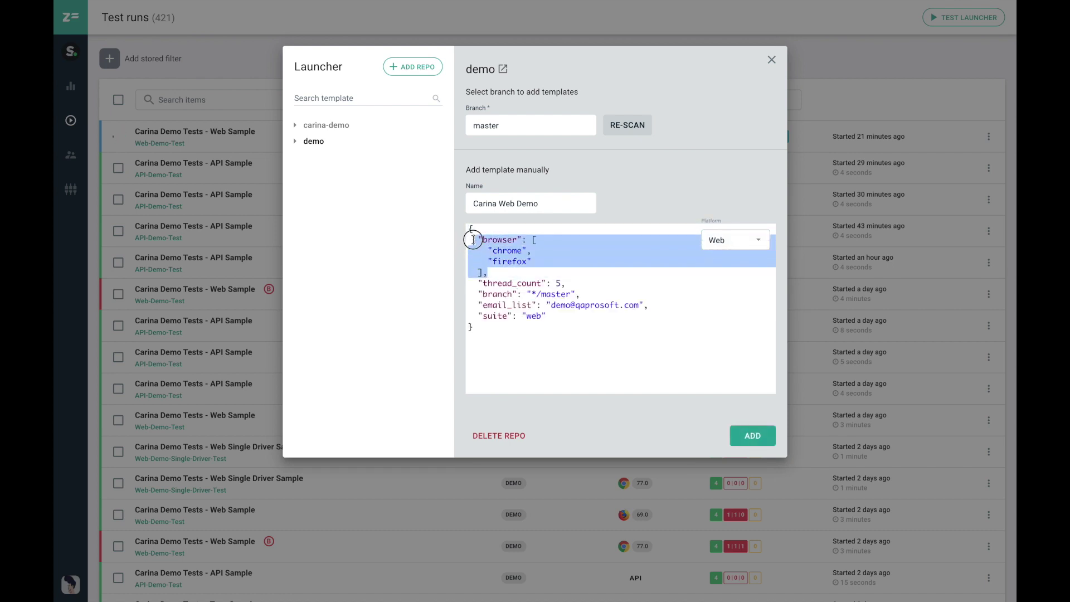
pyautogui.press('BackSpace')
pyautogui.press('BackSpace')
pyautogui.press('BackSpace')
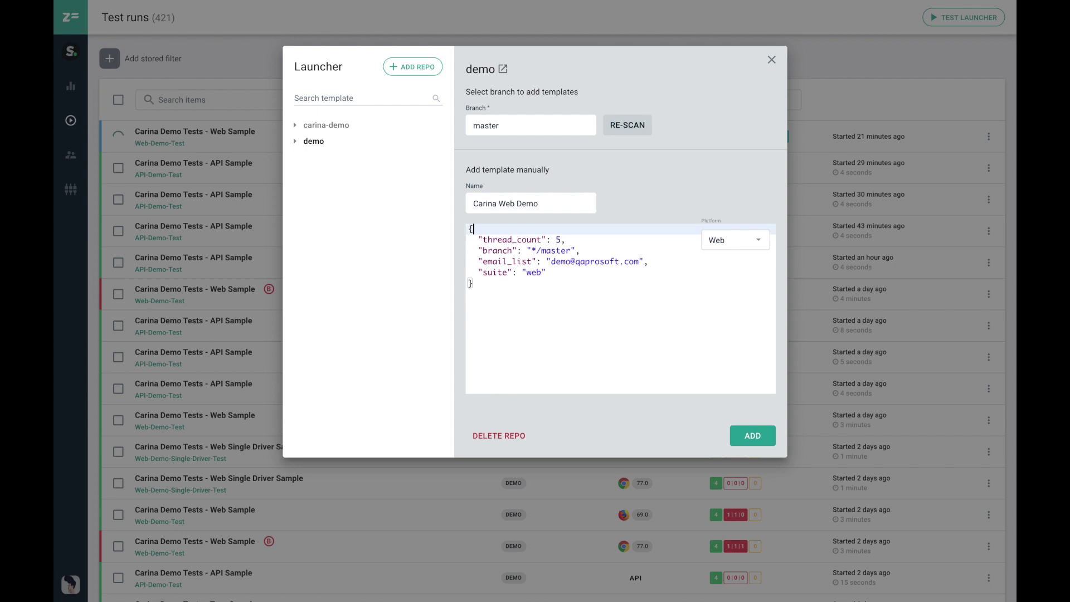
# - Add an "arg1" parameter with the value "val1" below the suite entry in the template's JSON
pyautogui.click(561, 272)
pyautogui.write(',')
pyautogui.press('Return')
pyautogui.write('"arg1')
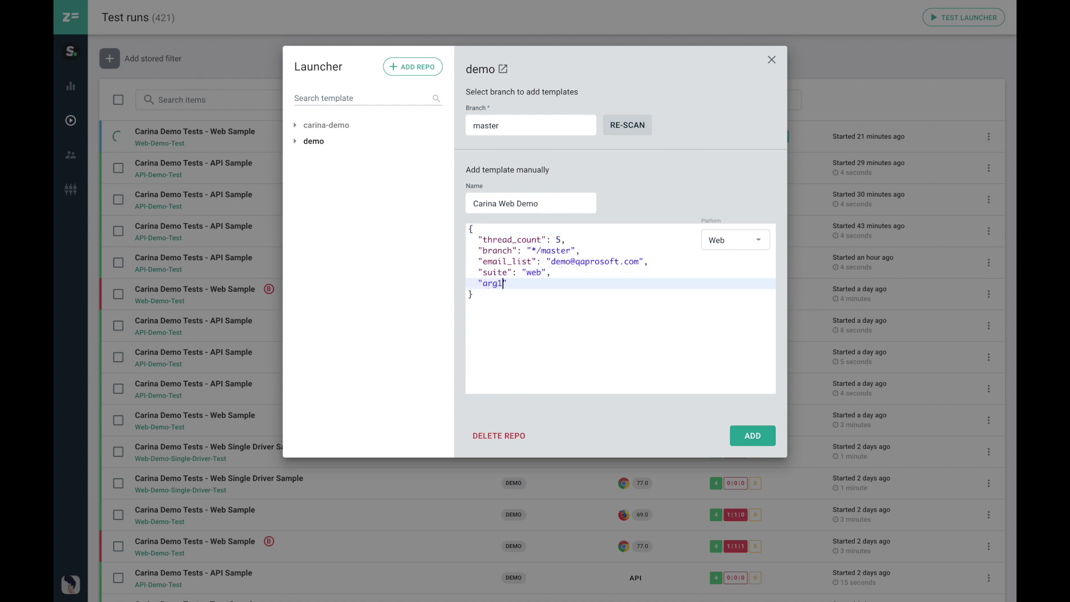
pyautogui.write('": "val1",')
# - Add an "arg2" parameter with the array values "1", "2", "3" and add the finished template to the repository
pyautogui.press('Return')
pyautogui.write('""')
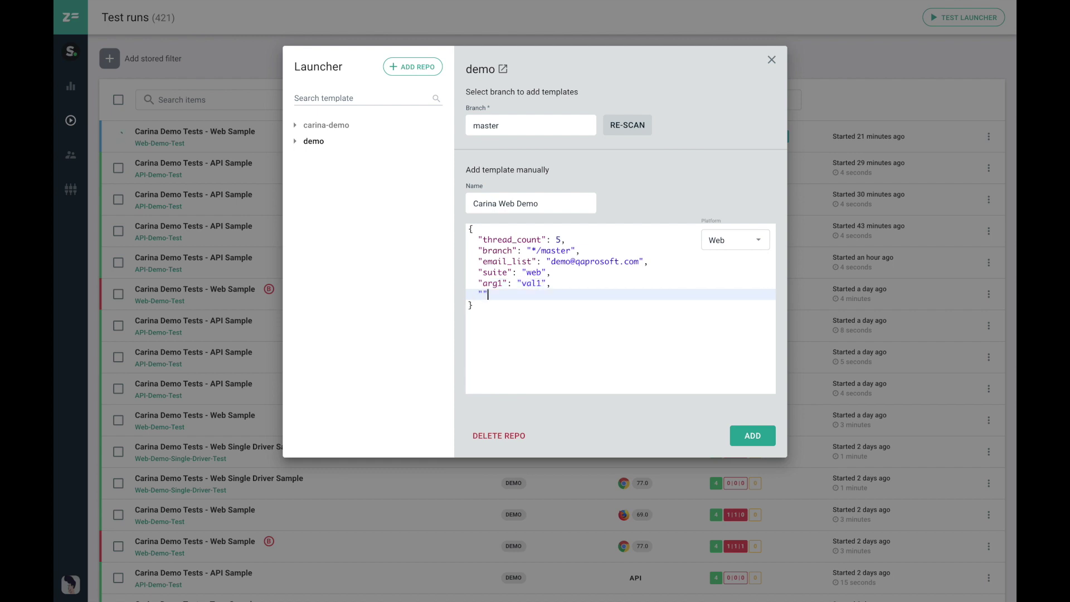
pyautogui.write('arg2": ""')
pyautogui.press('BackSpace')
pyautogui.press('BackSpace')
pyautogui.write('[]')
pyautogui.write('"1",')
pyautogui.write(' "2", 2')
pyautogui.press('BackSpace')
pyautogui.write('"3')
pyautogui.click(752, 437)
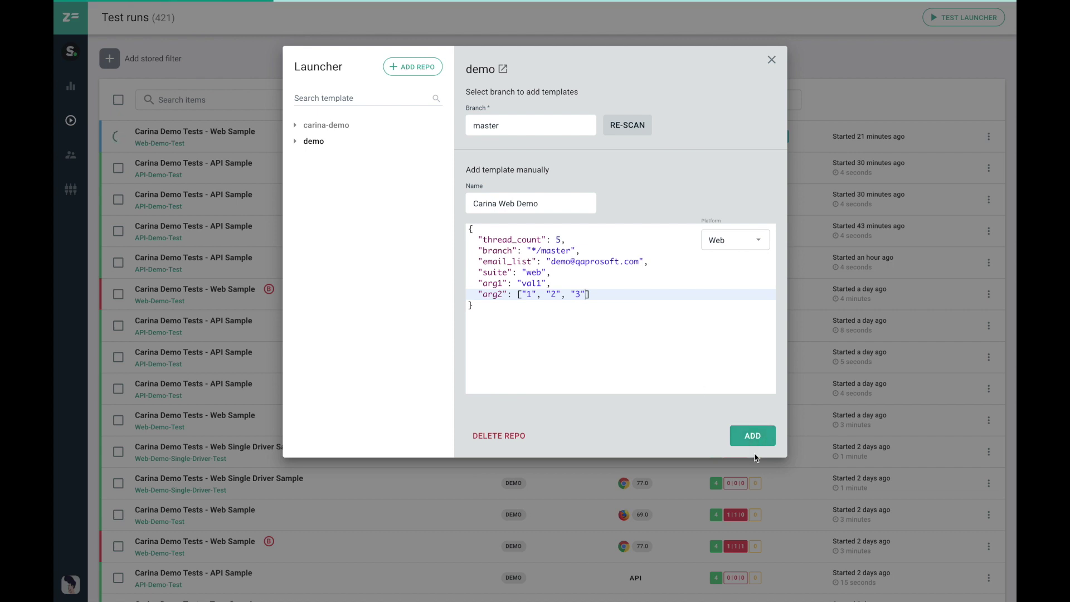
# - Open the Carina Web Demo template under the demo repository and check the choices offered for arg2
pyautogui.click(295, 141)
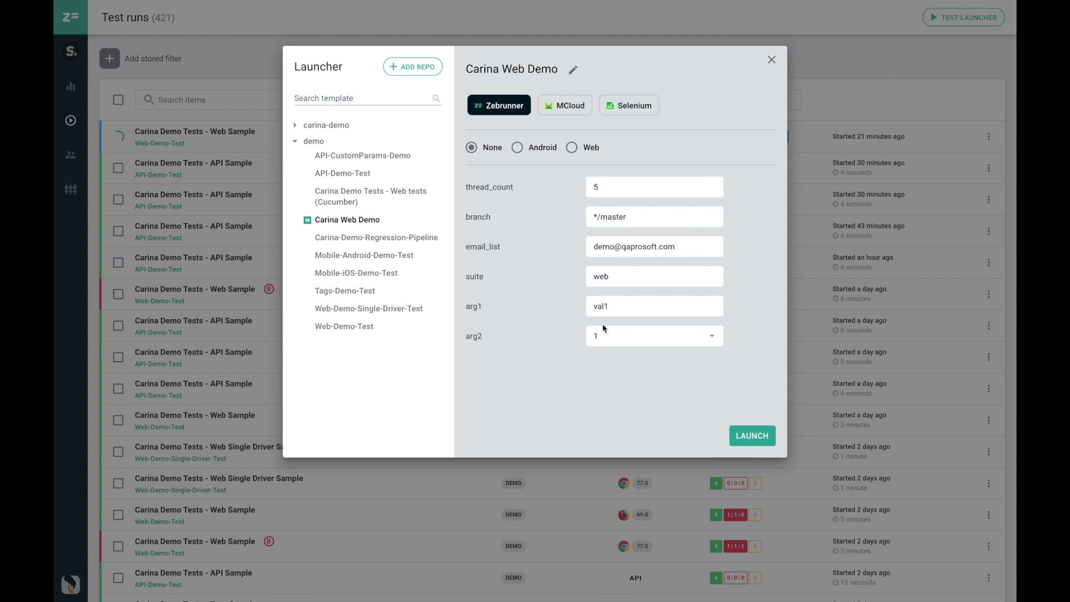
pyautogui.click(620, 337)
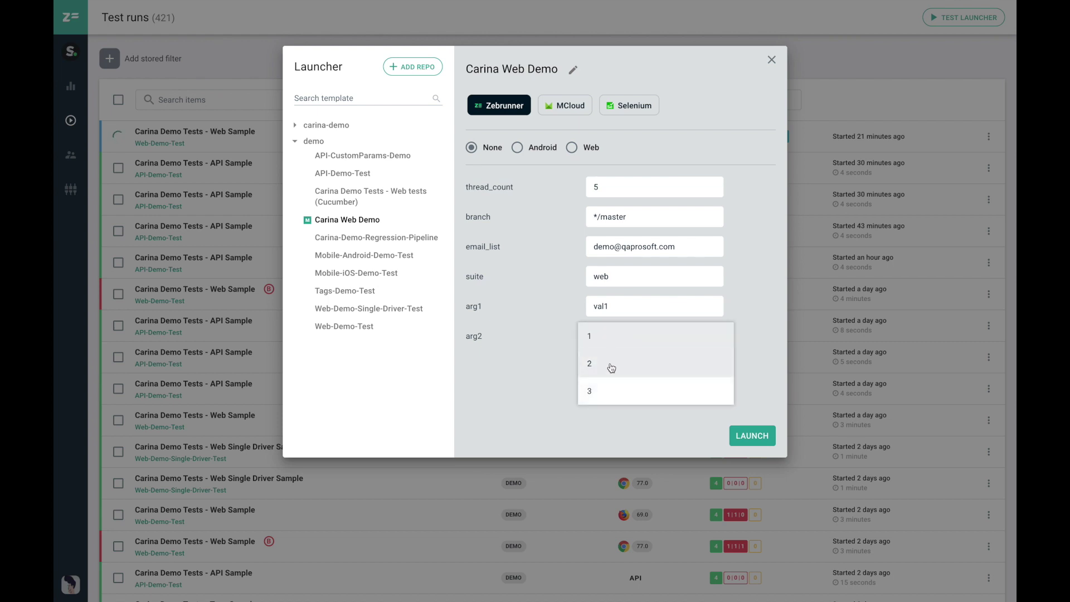
pyautogui.click(505, 405)
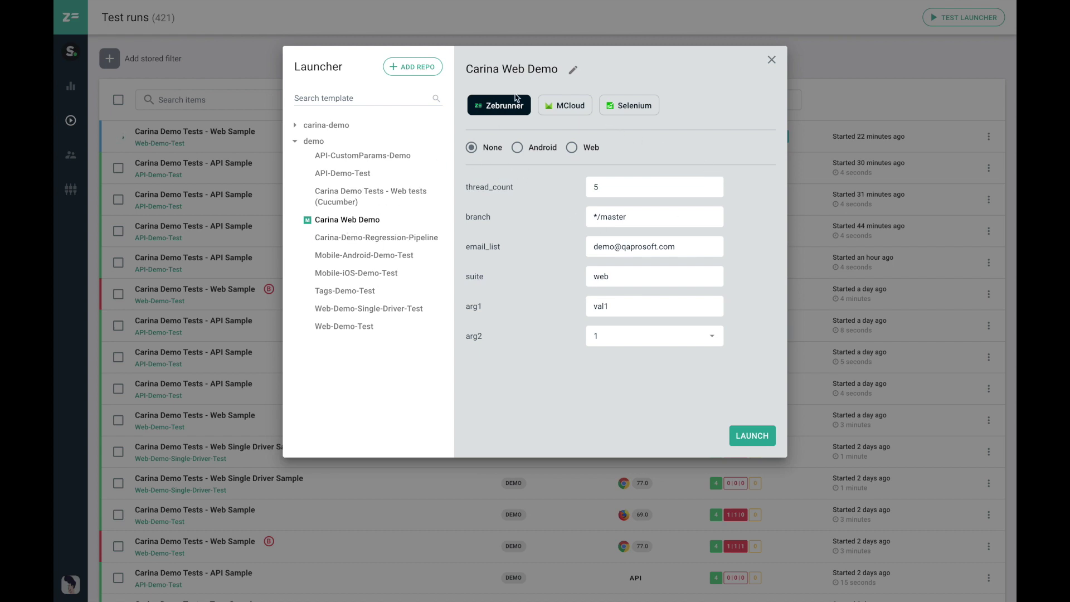
# - Launch Carina Web Demo on the Web platform with Firefox as the browser and version 68.0
pyautogui.click(573, 149)
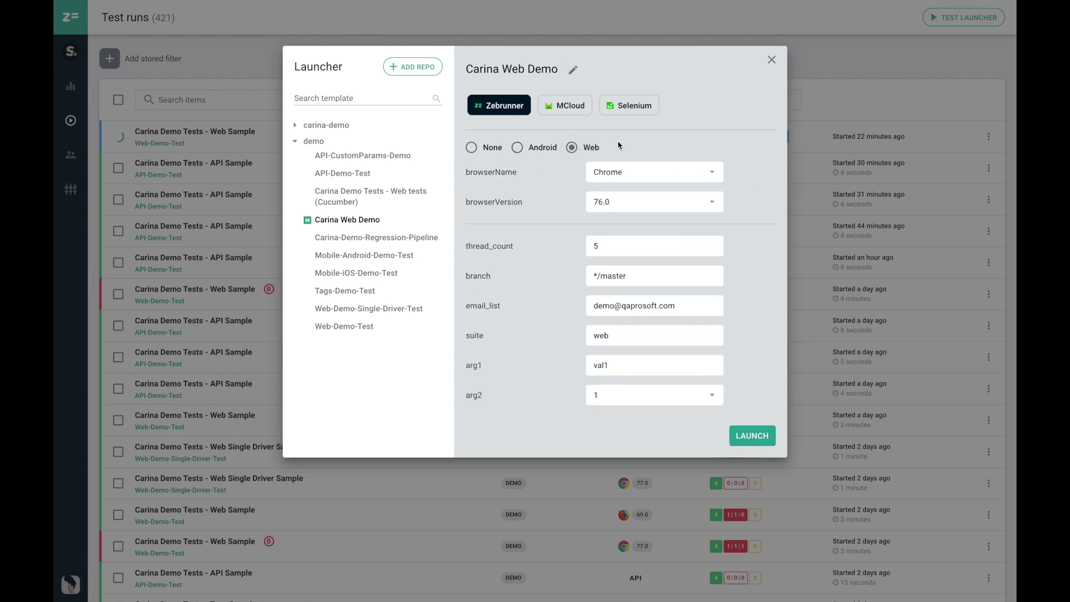
pyautogui.click(618, 178)
pyautogui.click(623, 201)
pyautogui.click(662, 203)
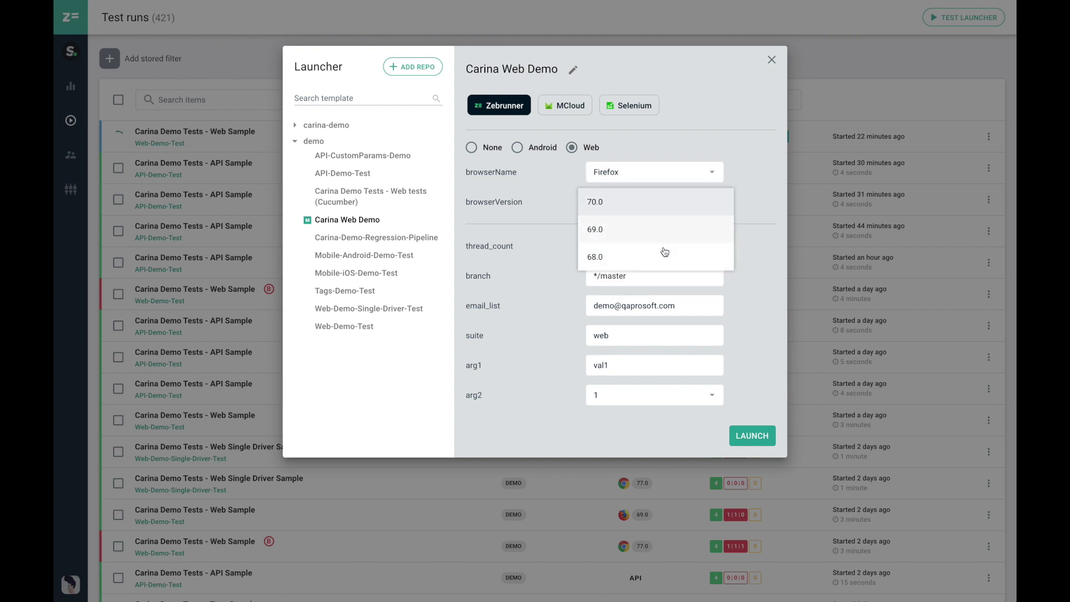
pyautogui.click(664, 258)
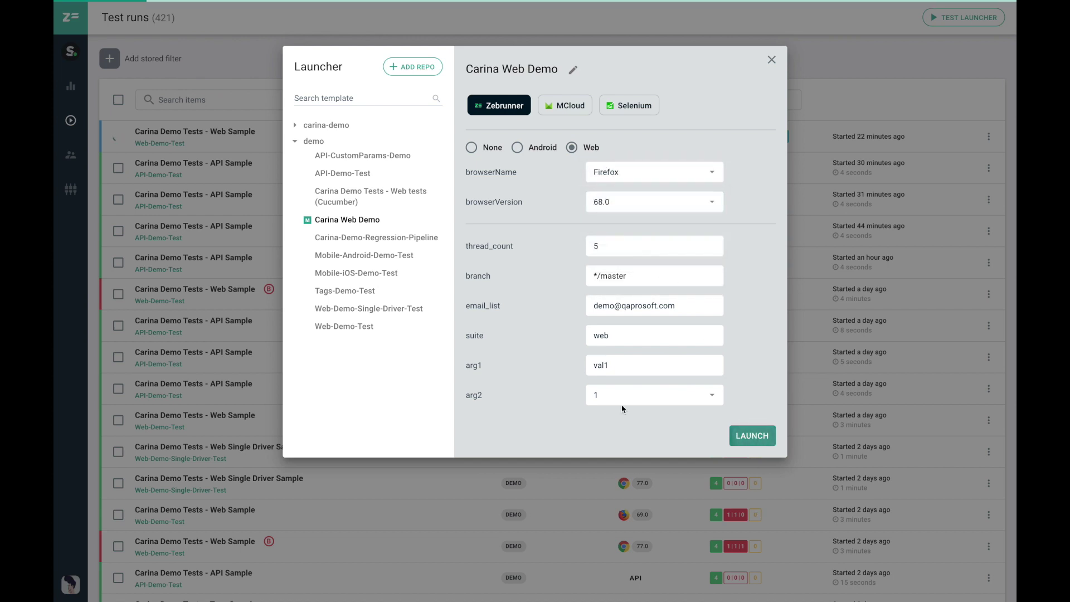
pyautogui.click(752, 436)
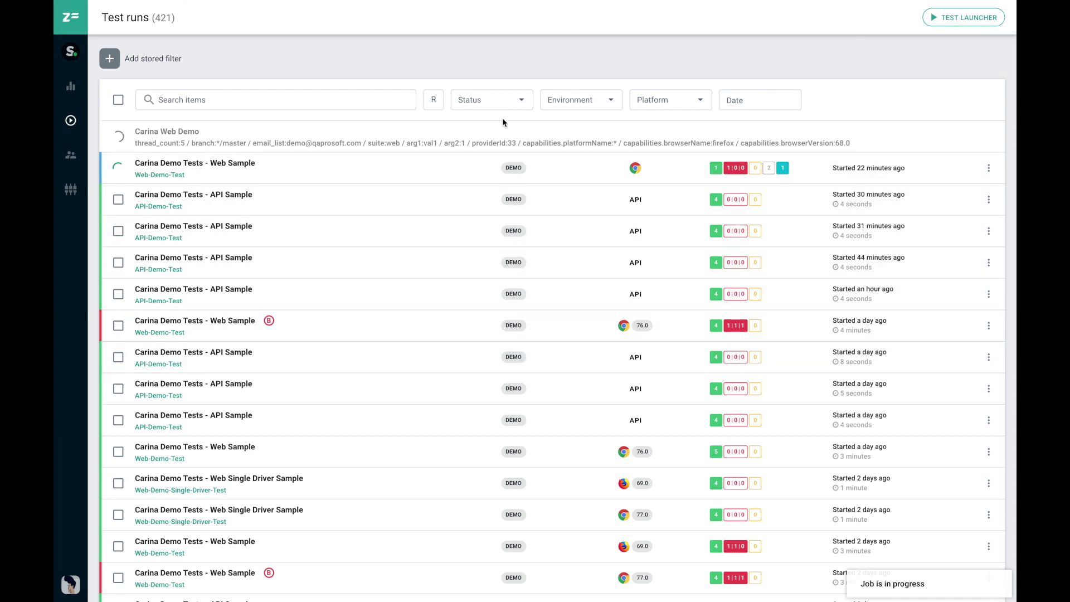
# - Delete the Carina Web Demo template from the demo repository in the test launcher and accept the deletion
pyautogui.click(981, 23)
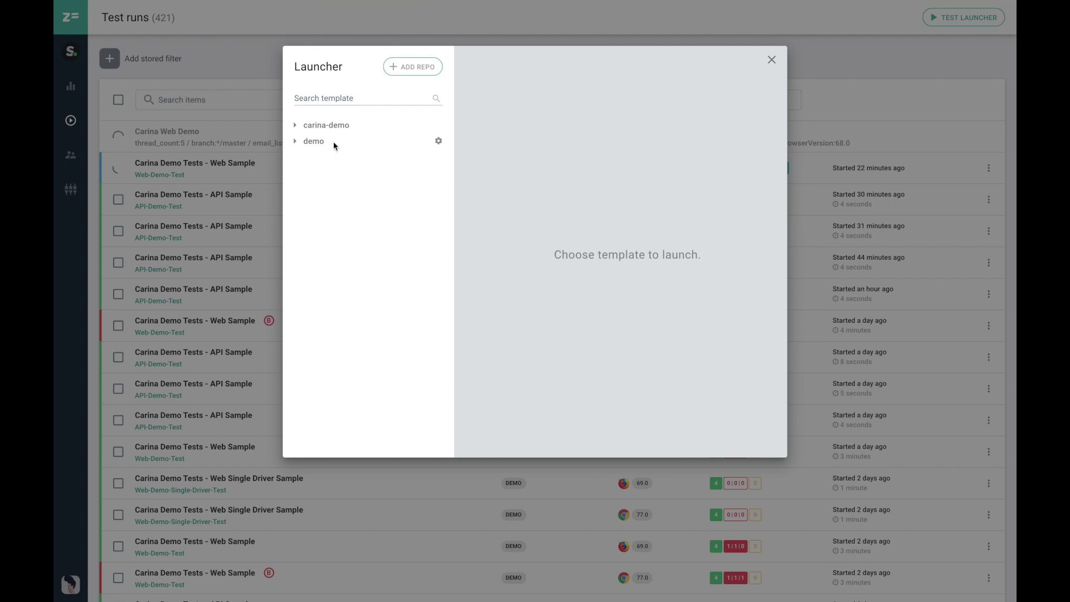
pyautogui.click(337, 141)
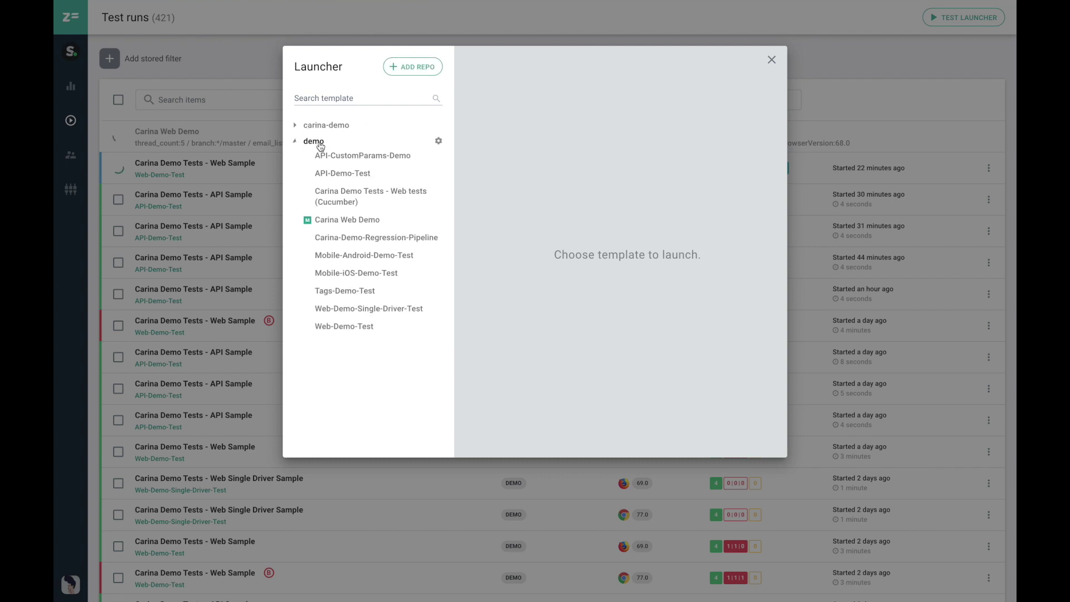
pyautogui.click(359, 223)
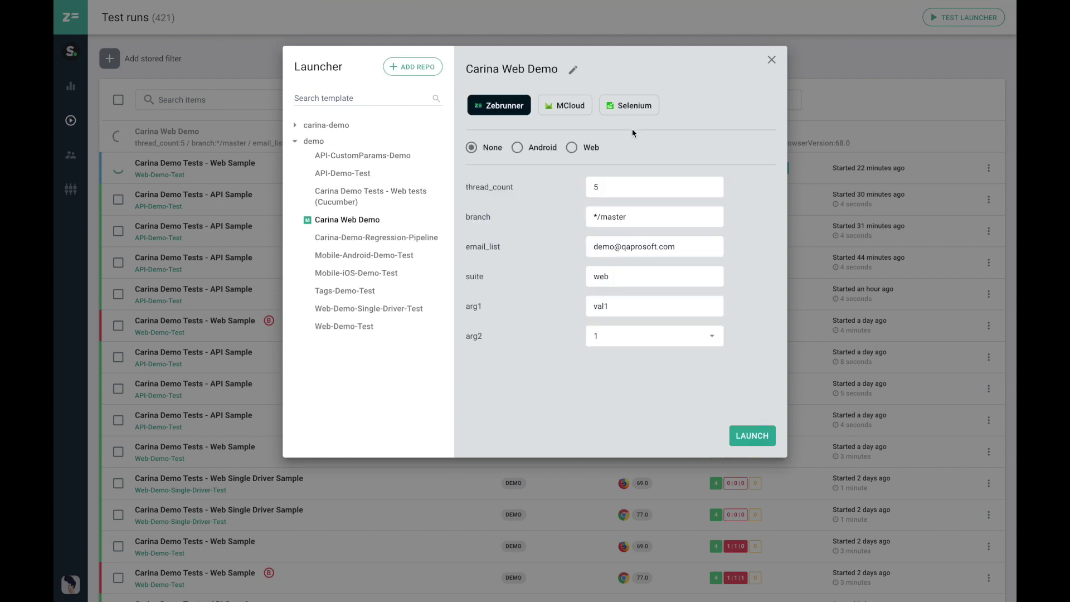
pyautogui.click(573, 70)
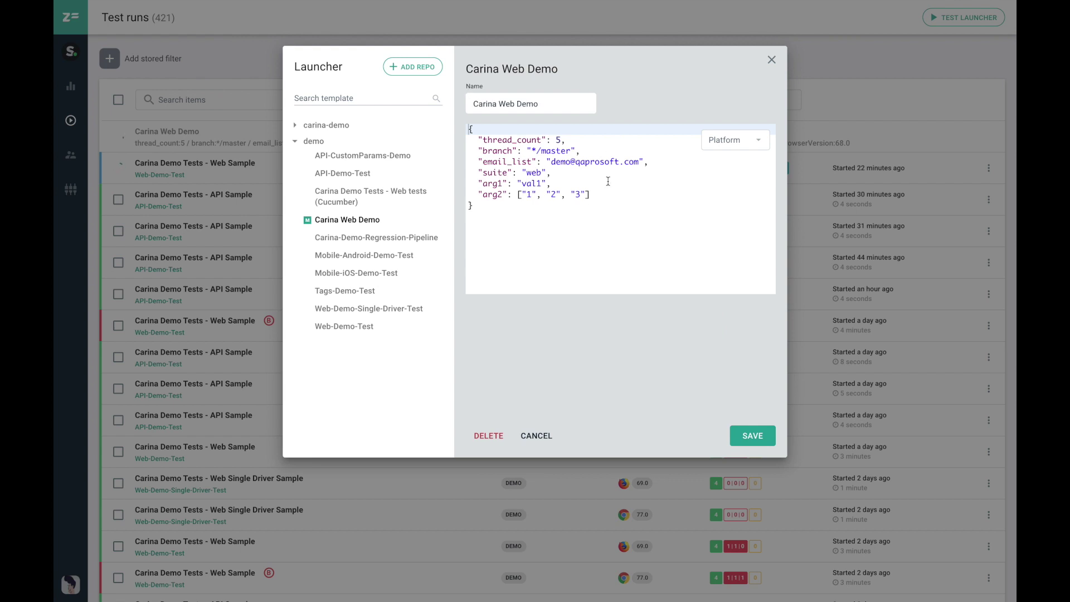
pyautogui.click(499, 435)
pyautogui.click(633, 75)
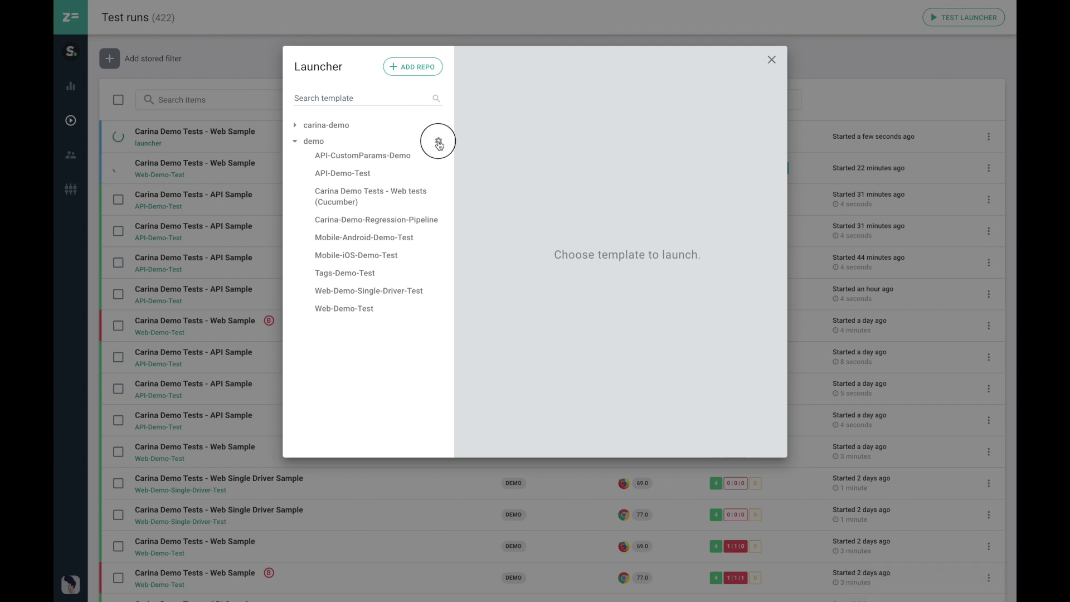
# - Delete the whole demo repository from the launcher through its repository settings and accept the deletion
pyautogui.click(439, 144)
pyautogui.click(499, 436)
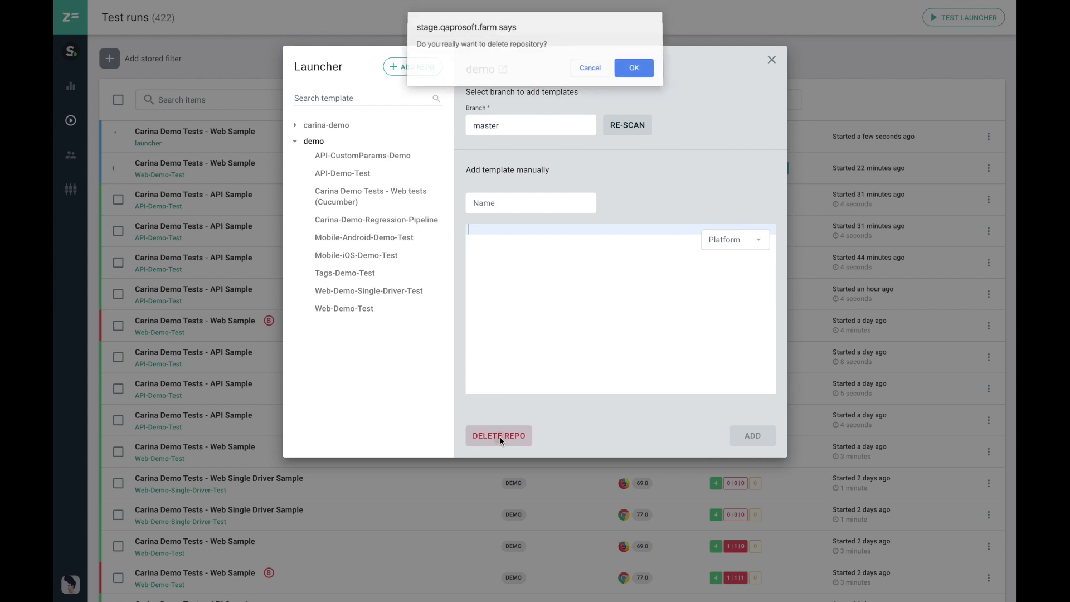
pyautogui.click(634, 70)
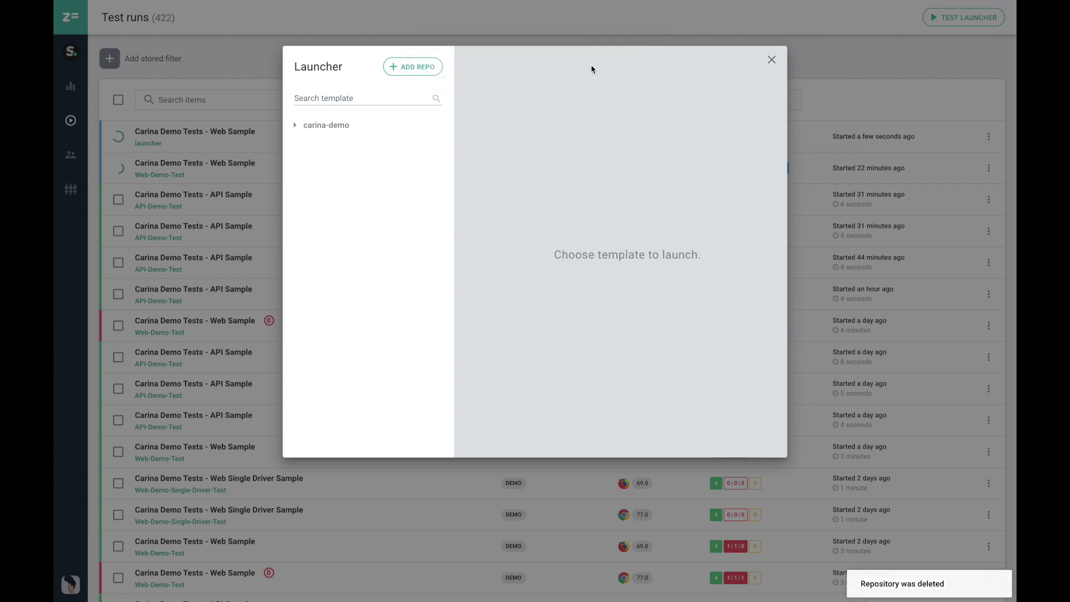